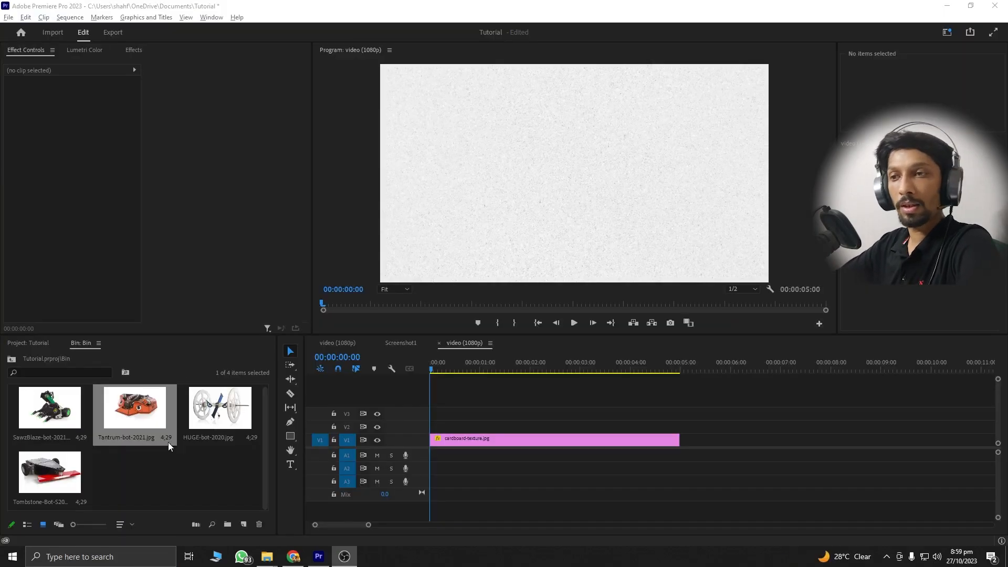
- Place Tantrum-bot-2021.jpg on track V3 above the cardboard texture and set its blend mode to Darken
{"action": "left_click_drag", "start_coordinate": [129, 419], "coordinate": [122, 475]}
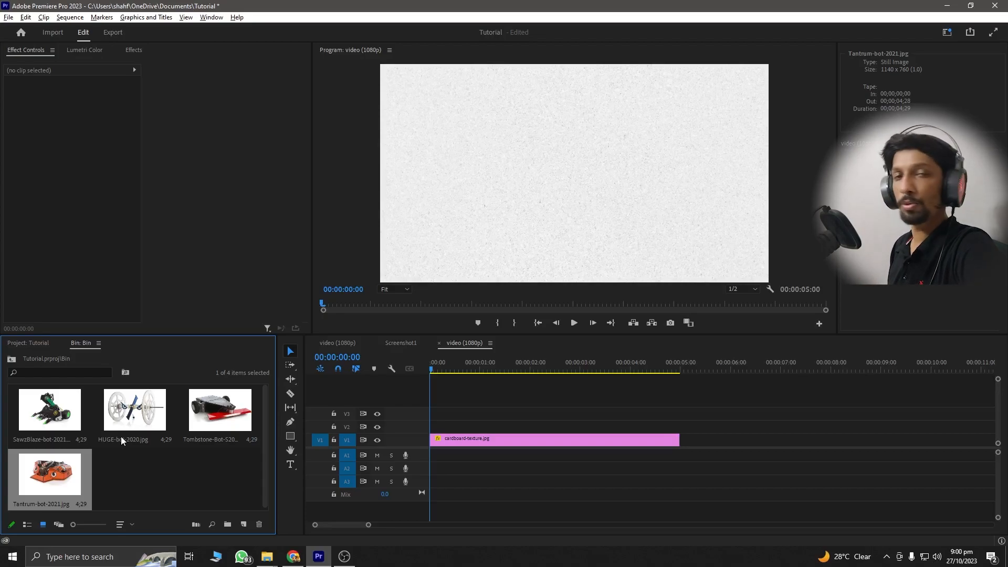
{"action": "left_click_drag", "start_coordinate": [66, 481], "coordinate": [534, 430]}
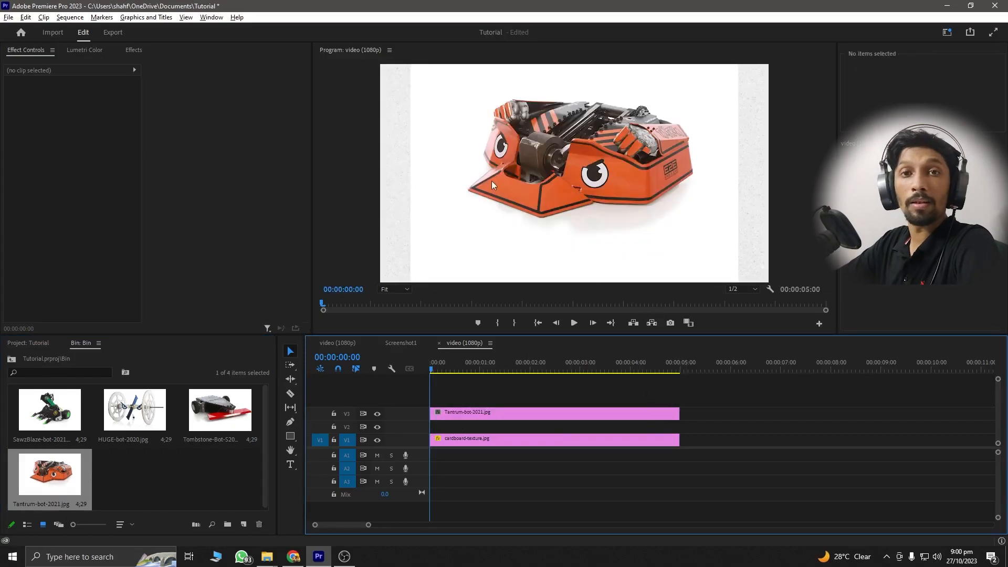
{"action": "left_click", "coordinate": [499, 417]}
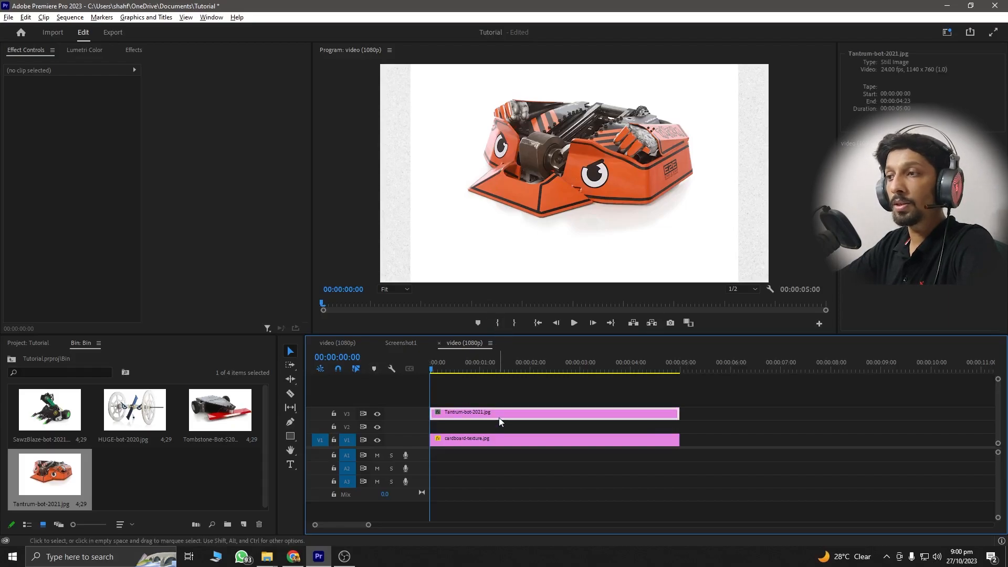
{"action": "left_click", "coordinate": [103, 215]}
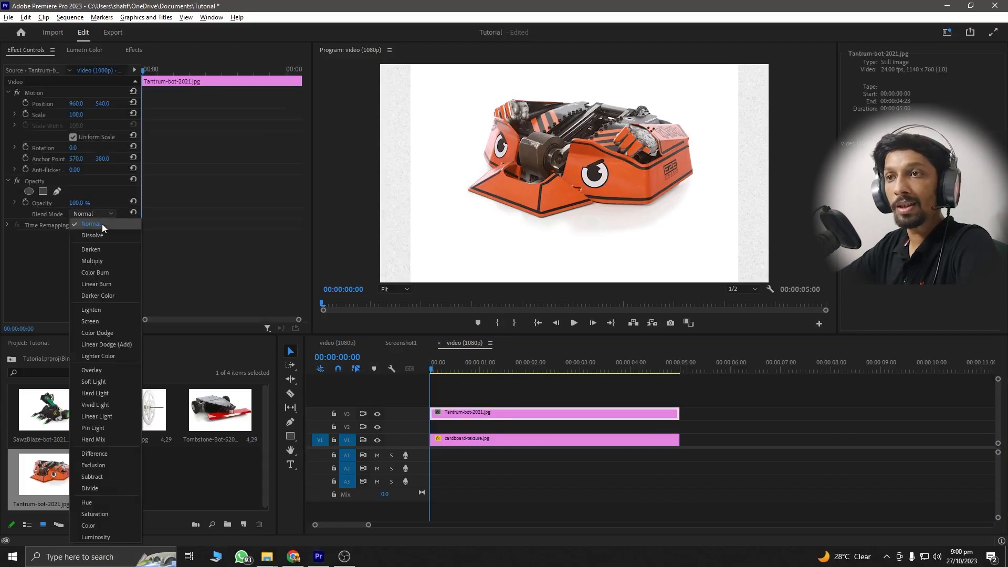
{"action": "left_click", "coordinate": [99, 251]}
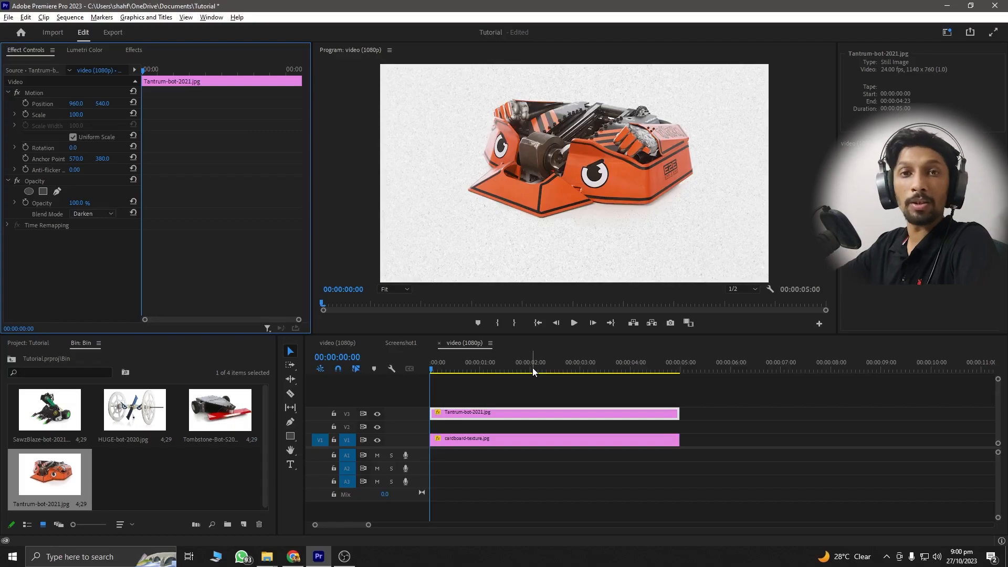
- Shorten the Tantrum clip to a duration of 00:00:01:11 and set its vertical position to 599
{"action": "left_click_drag", "start_coordinate": [678, 413], "coordinate": [501, 410]}
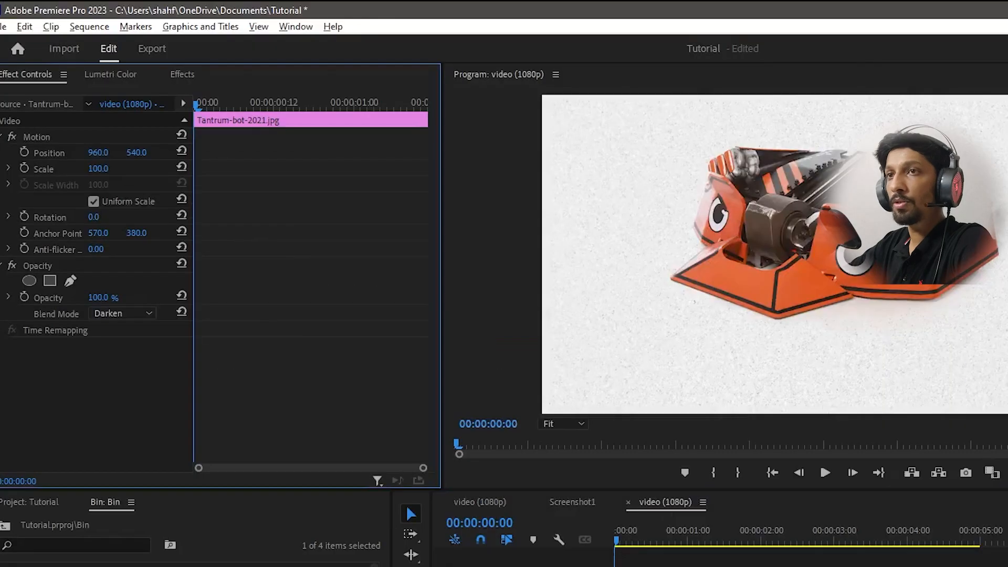
{"action": "left_click", "coordinate": [103, 103]}
{"action": "left_click", "coordinate": [141, 164]}
{"action": "left_click_drag", "start_coordinate": [141, 153], "coordinate": [185, 153]}
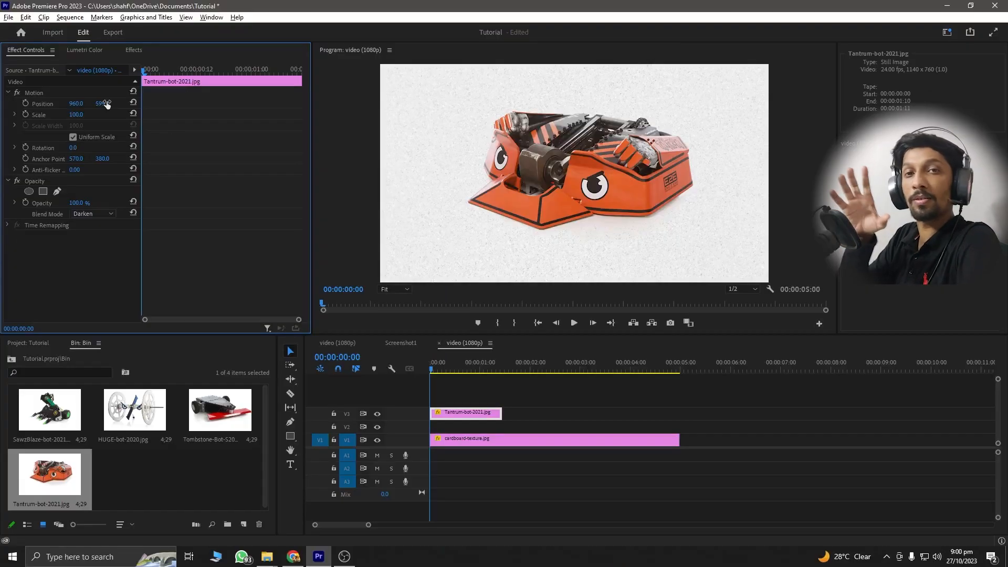
- Enable Position and Scale keyframing at the start of the Tantrum clip, with scale 157 and vertical position about 618
{"action": "left_click", "coordinate": [442, 414]}
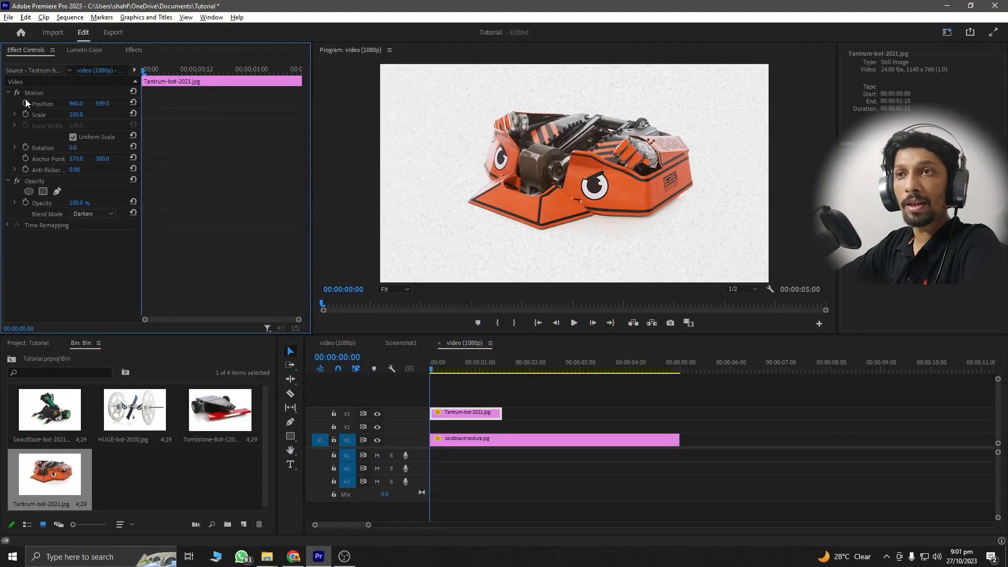
{"action": "left_click", "coordinate": [24, 115]}
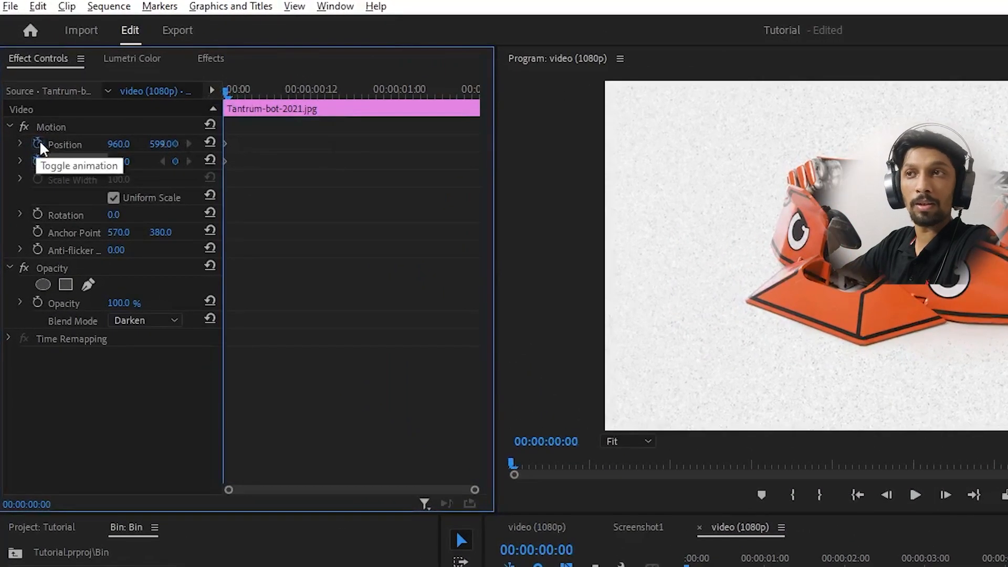
{"action": "left_click_drag", "start_coordinate": [118, 162], "coordinate": [148, 162]}
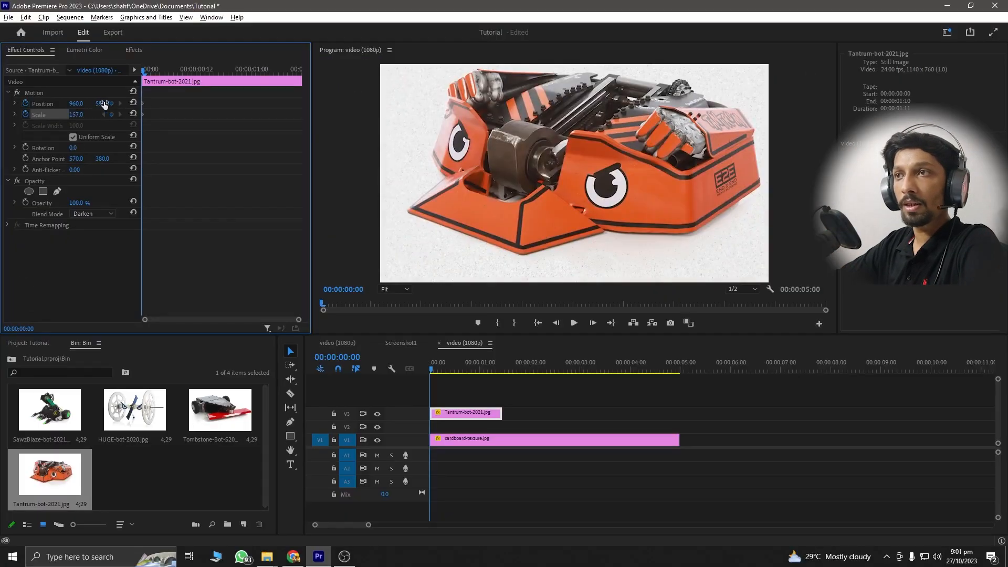
{"action": "left_click_drag", "start_coordinate": [104, 104], "coordinate": [145, 103]}
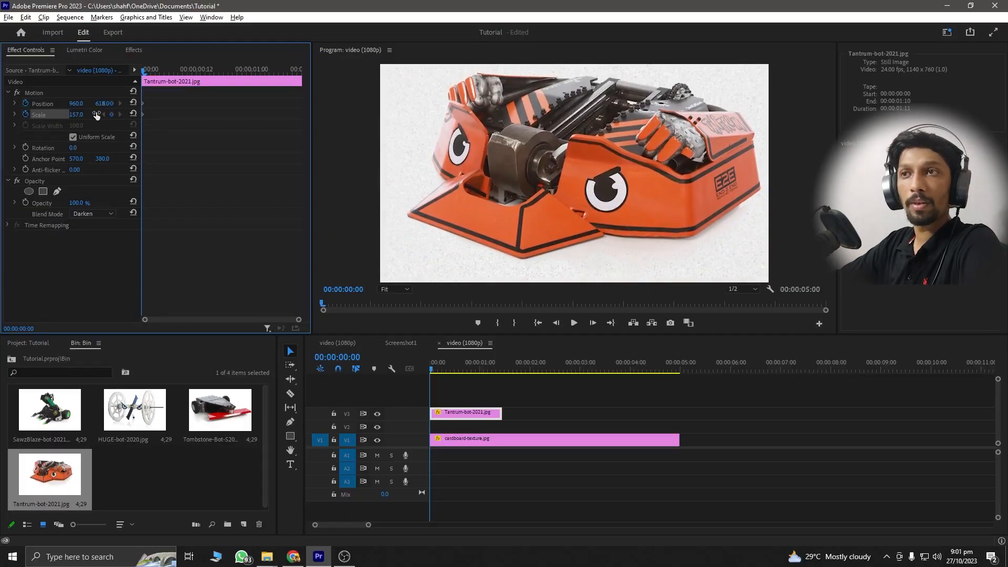
- Add a second Scale keyframe of 88 three frames into the Tantrum clip
{"action": "left_click", "coordinate": [593, 323]}
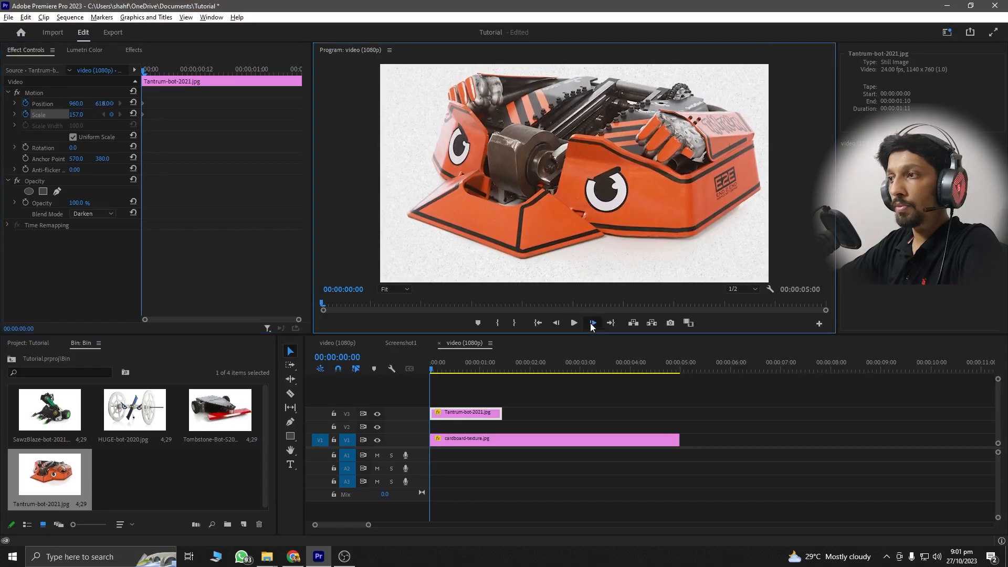
{"action": "left_click", "coordinate": [593, 323]}
{"action": "left_click", "coordinate": [593, 323]}
{"action": "mouse_move", "coordinate": [78, 119]}
{"action": "left_mouse_down"}
{"action": "mouse_move", "coordinate": [45, 119]}
{"action": "mouse_move", "coordinate": [72, 119]}
{"action": "left_mouse_up"}
- Add a Scale keyframe of 106 at 00:00:01:06, near the end of the Tantrum clip
{"action": "left_click", "coordinate": [592, 326]}
{"action": "left_click", "coordinate": [592, 326]}
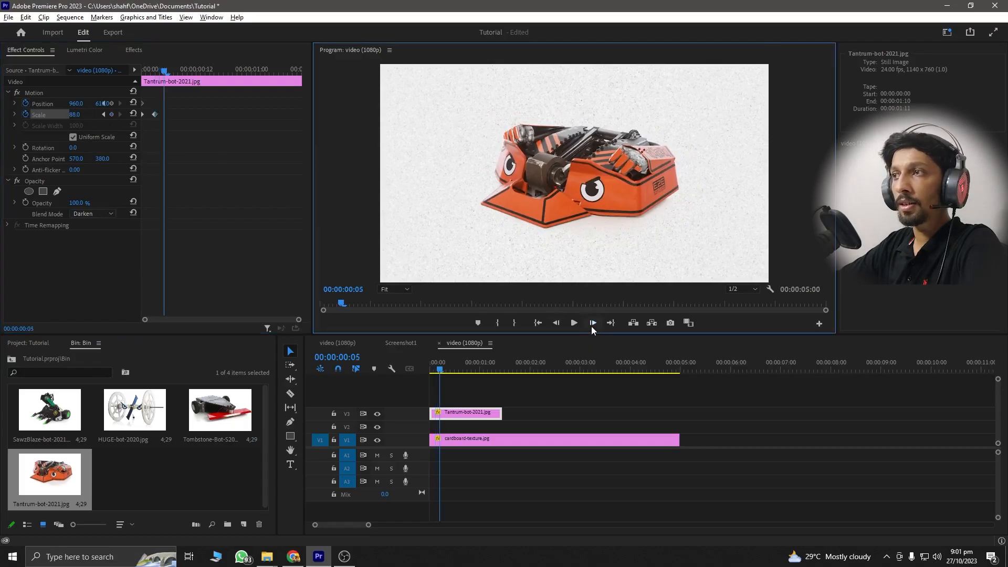
{"action": "left_click", "coordinate": [75, 118]}
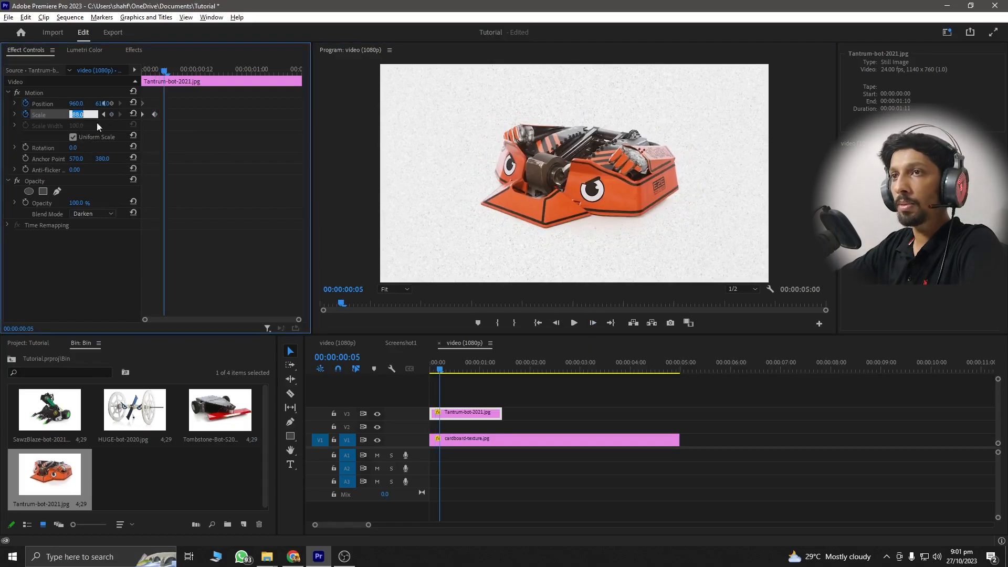
{"action": "left_click", "coordinate": [215, 72]}
{"action": "left_click_drag", "start_coordinate": [215, 73], "coordinate": [279, 79]}
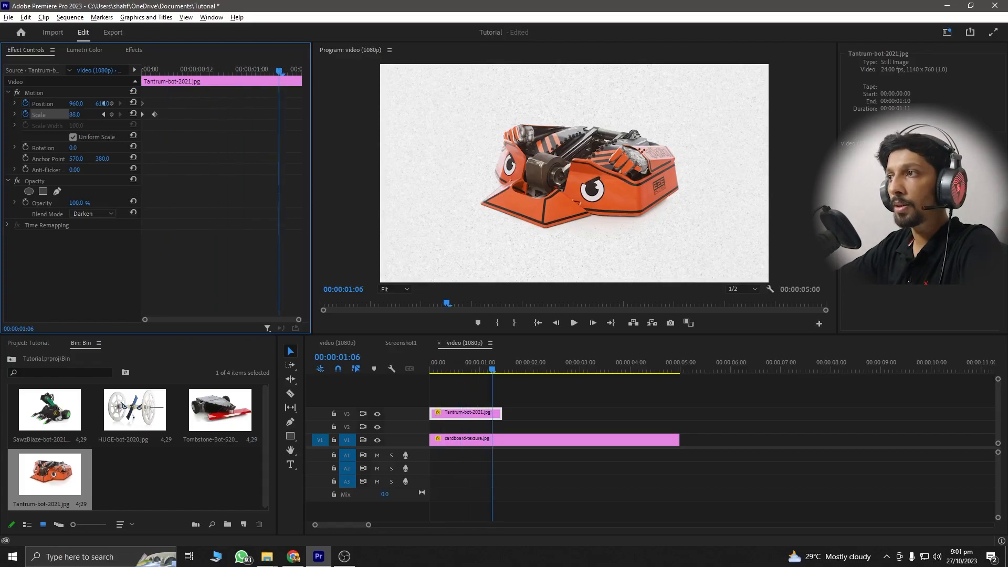
{"action": "left_click_drag", "start_coordinate": [74, 114], "coordinate": [84, 114]}
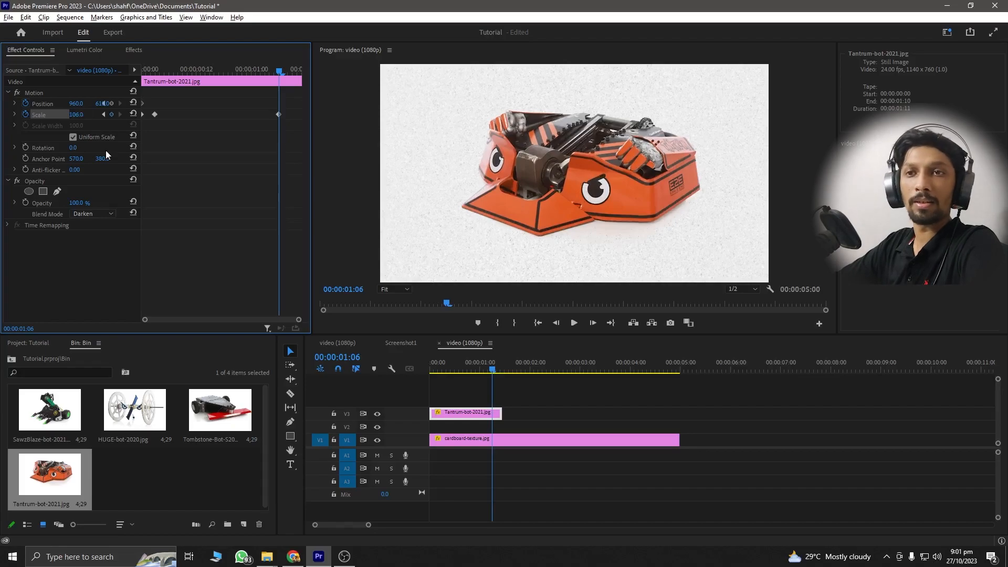
- Play the Tantrum clip from its start to check the scale animation
{"action": "left_click", "coordinate": [428, 367]}
{"action": "key", "text": "space"}
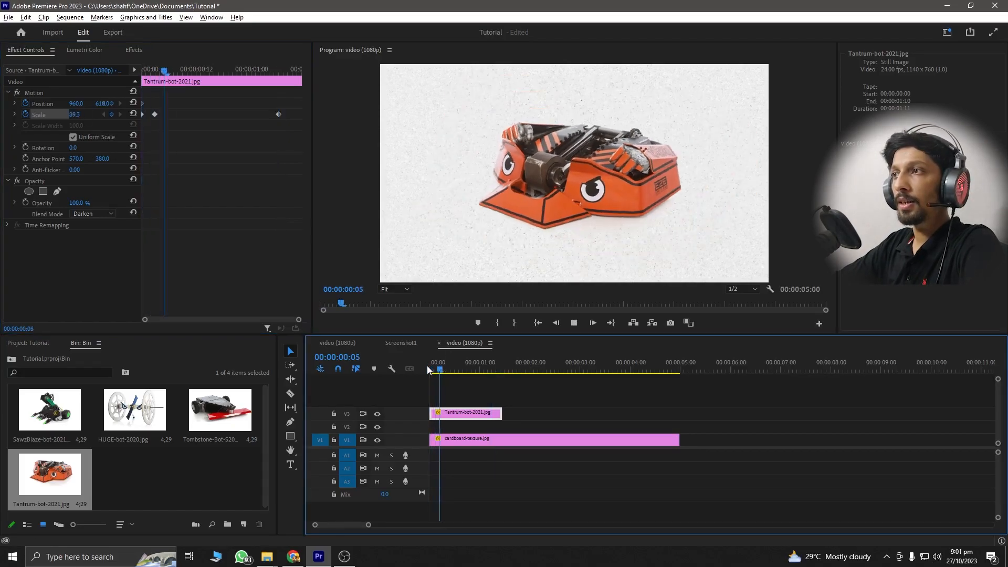
{"action": "key", "text": "space"}
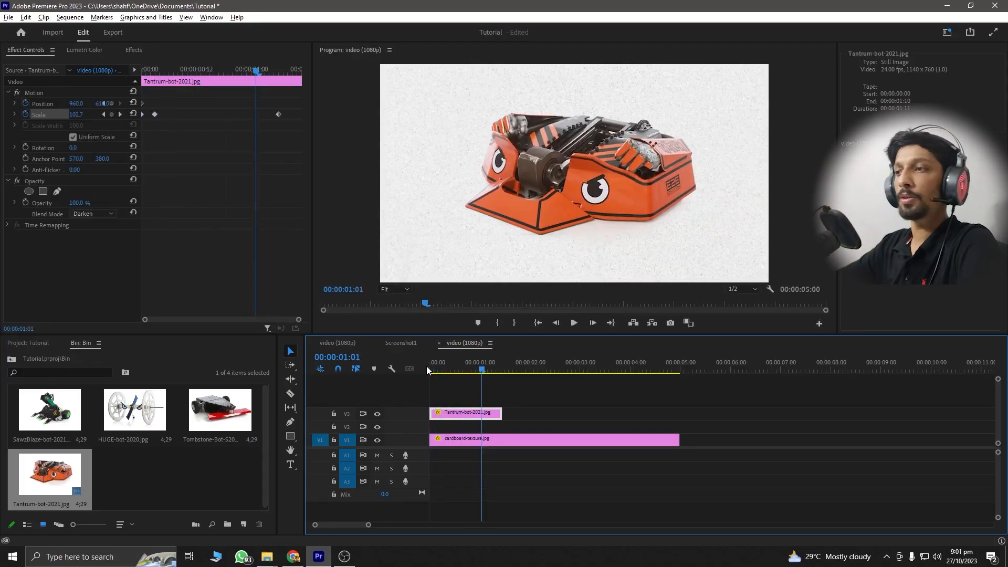
- Apply Ease In temporal interpolation to all Position and Scale keyframes of the Tantrum clip
{"action": "left_click_drag", "start_coordinate": [283, 125], "coordinate": [149, 115]}
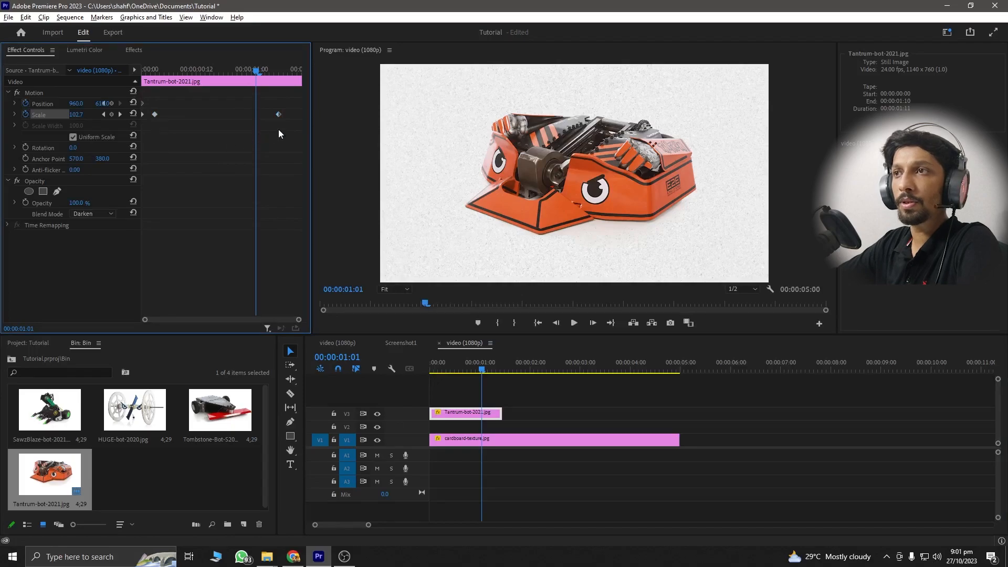
{"action": "left_click_drag", "start_coordinate": [282, 125], "coordinate": [142, 93]}
{"action": "right_click", "coordinate": [156, 114]}
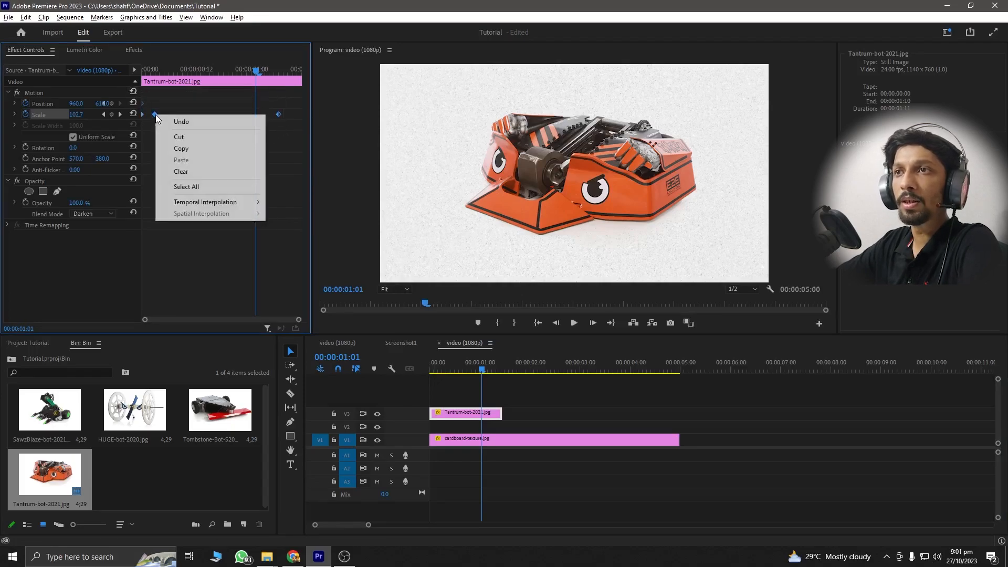
{"action": "mouse_move", "coordinate": [231, 202]}
{"action": "left_click", "coordinate": [290, 262]}
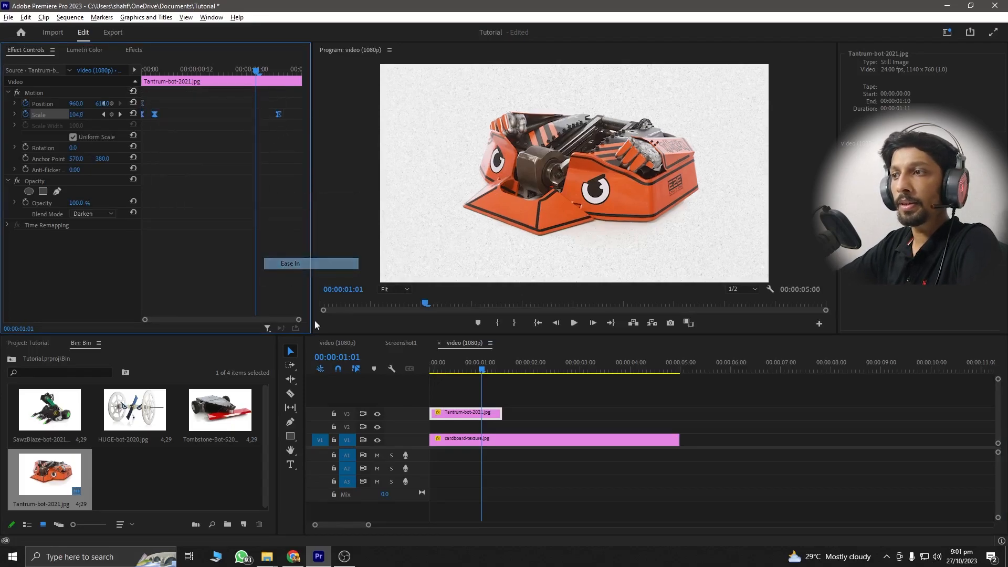
- Replay the sequence from the beginning to review the eased animation
{"action": "left_click_drag", "start_coordinate": [439, 370], "coordinate": [410, 366]}
{"action": "key", "text": "space"}
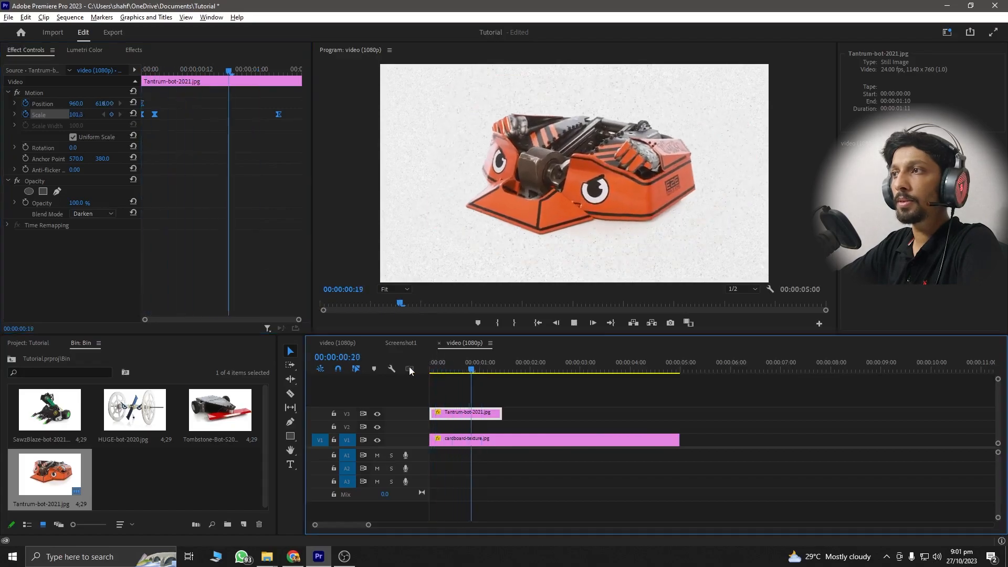
{"action": "key", "text": "space"}
{"action": "left_click_drag", "start_coordinate": [435, 367], "coordinate": [421, 367]}
{"action": "key", "text": "space"}
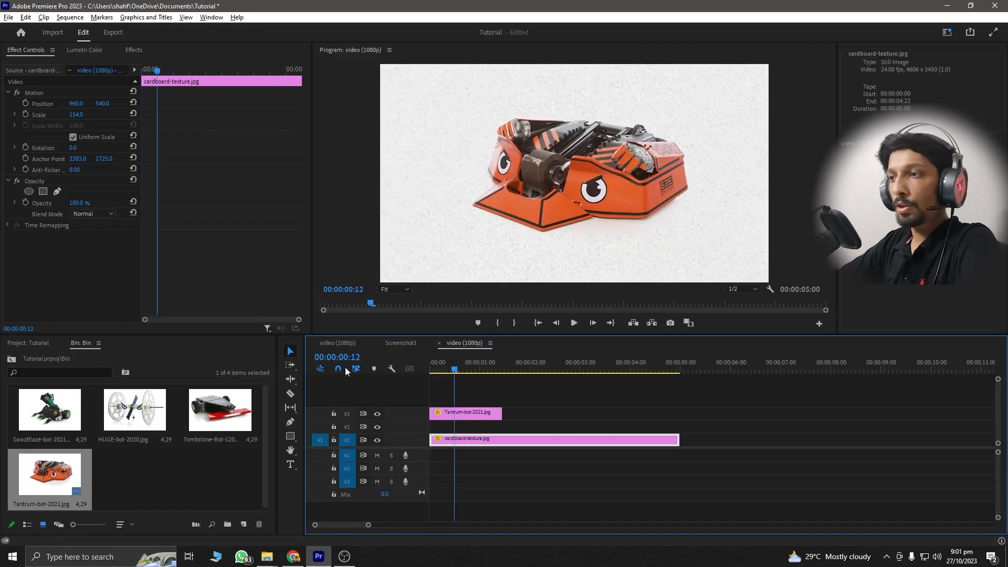
- Move the Tantrum clip's second Scale keyframe about one frame earlier and play back the faster zoom
{"action": "left_click", "coordinate": [453, 415]}
{"action": "left_click_drag", "start_coordinate": [152, 113], "coordinate": [150, 114]}
{"action": "left_click", "coordinate": [434, 373]}
{"action": "key", "text": "space"}
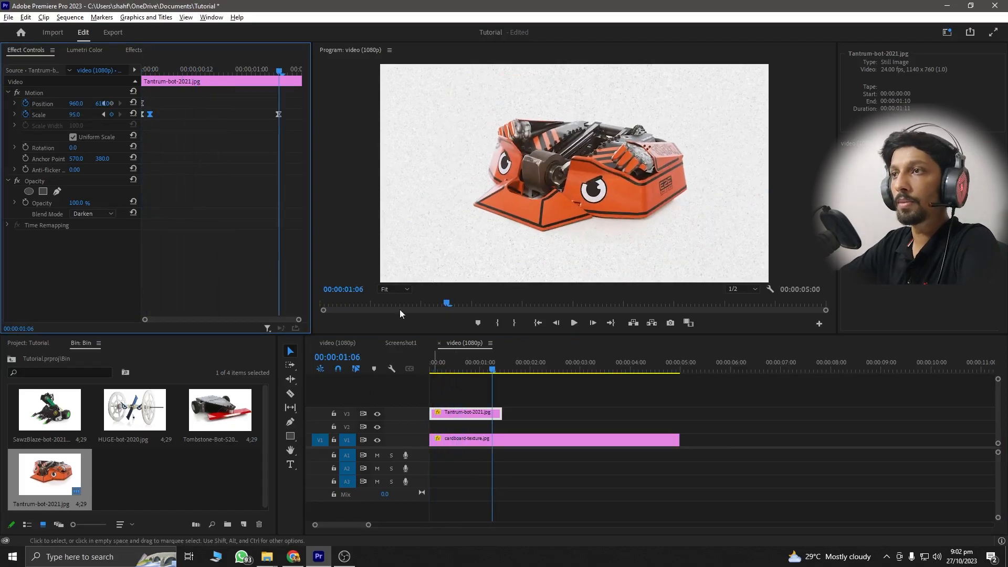
{"action": "left_click", "coordinate": [429, 370]}
{"action": "key", "text": "space"}
{"action": "key", "text": "space"}
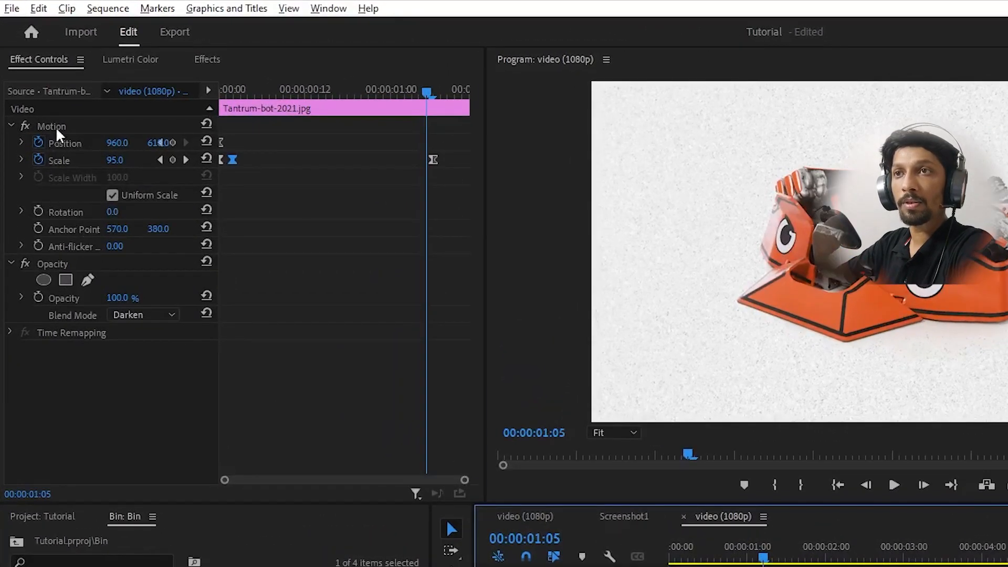
- Save the Tantrum clip's Motion and Opacity settings together as a Scale-type preset named Tutorial
{"action": "left_click", "coordinate": [55, 127]}
{"action": "left_click", "coordinate": [61, 264]}
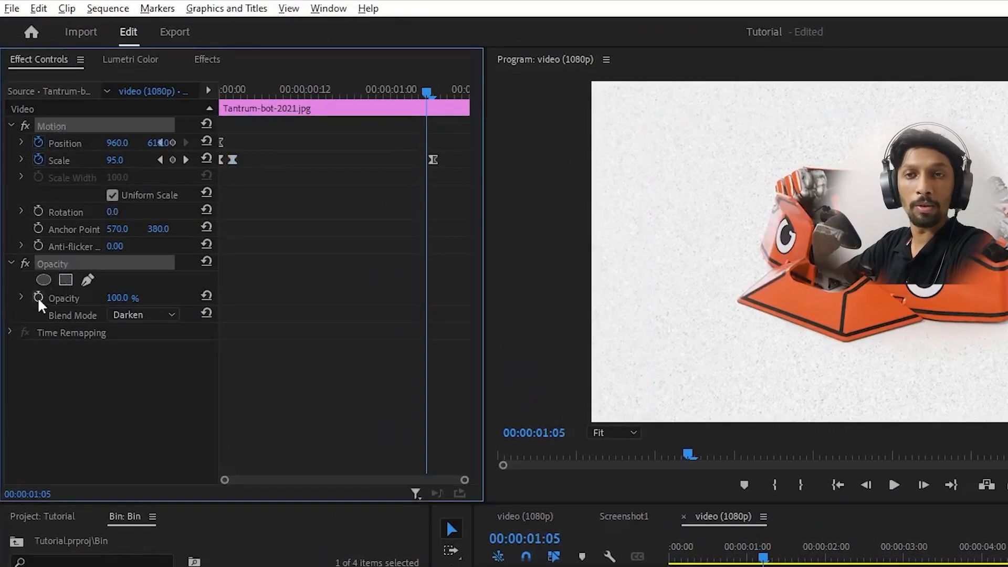
{"action": "right_click", "coordinate": [56, 268]}
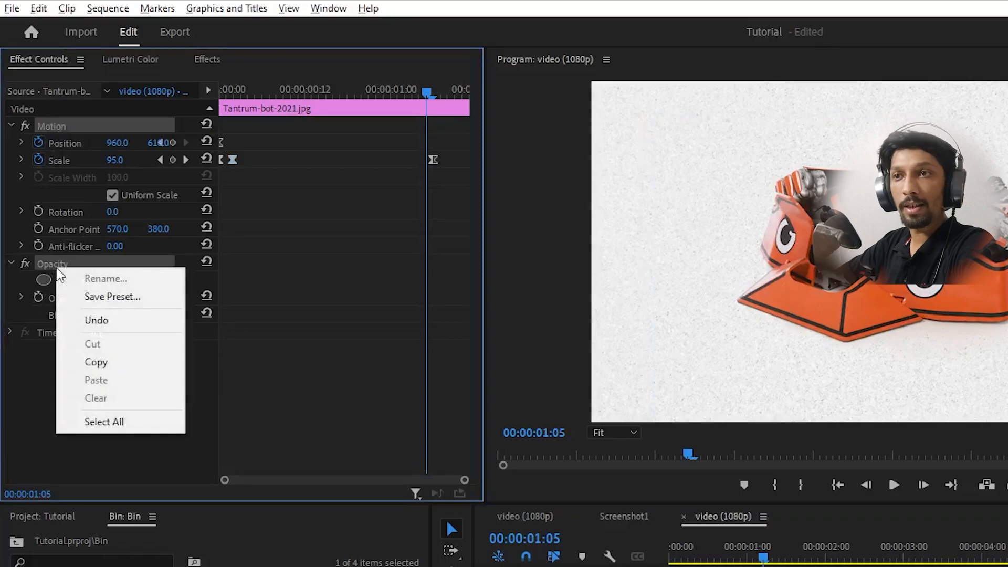
{"action": "left_click", "coordinate": [92, 297]}
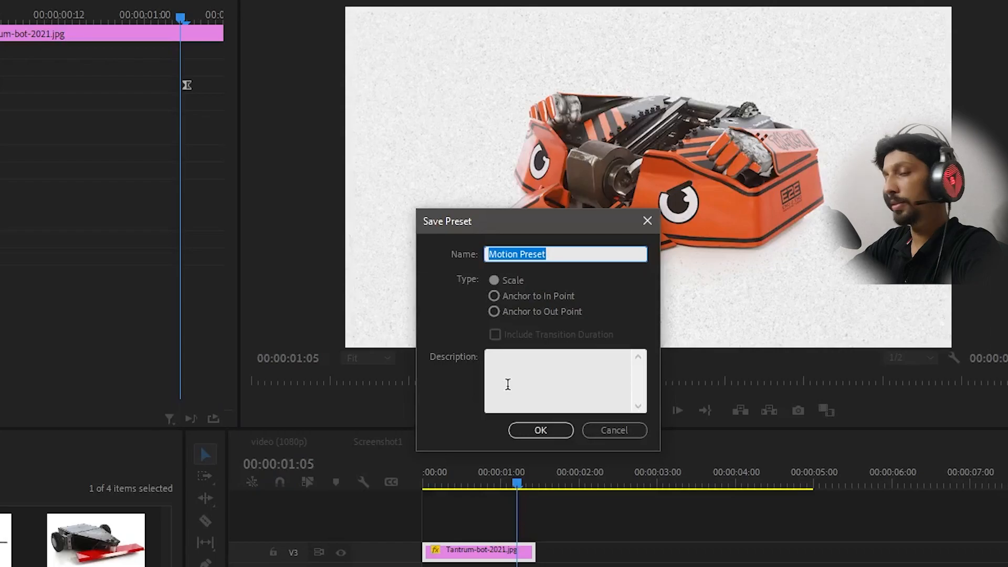
{"action": "type", "text": "Tutorial"}
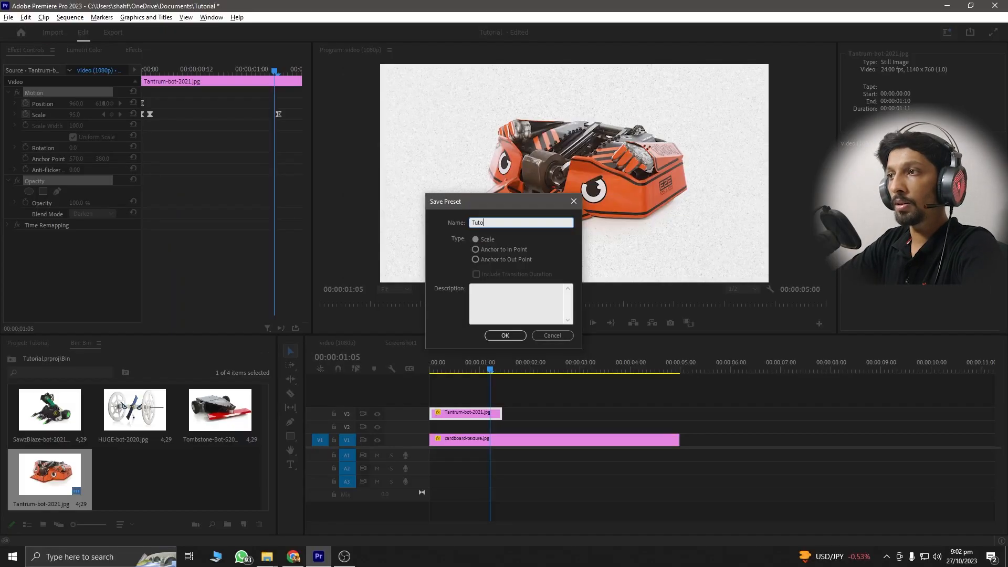
{"action": "left_click", "coordinate": [514, 331]}
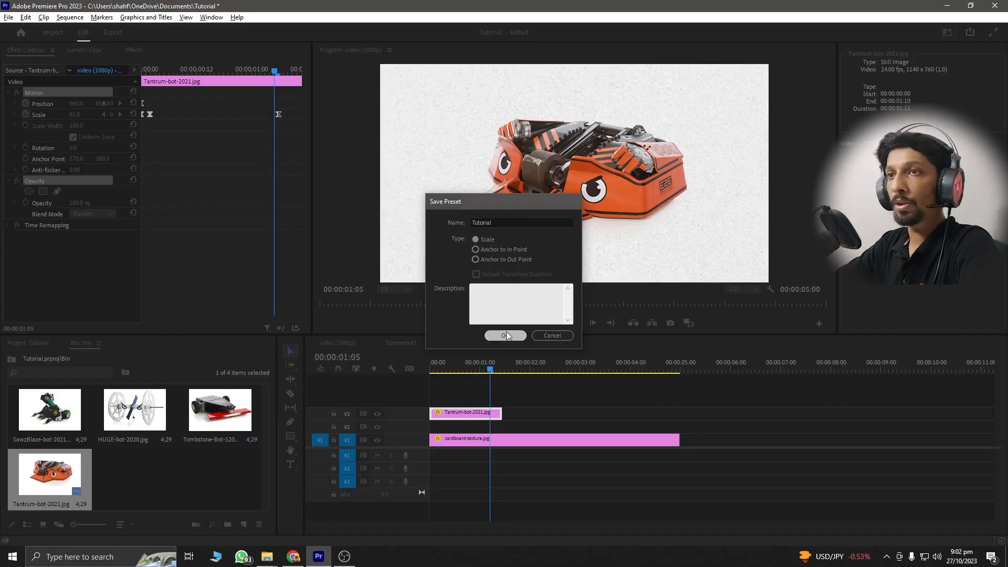
- Search the effects library for the saved Tutorial preset
{"action": "left_click", "coordinate": [128, 50]}
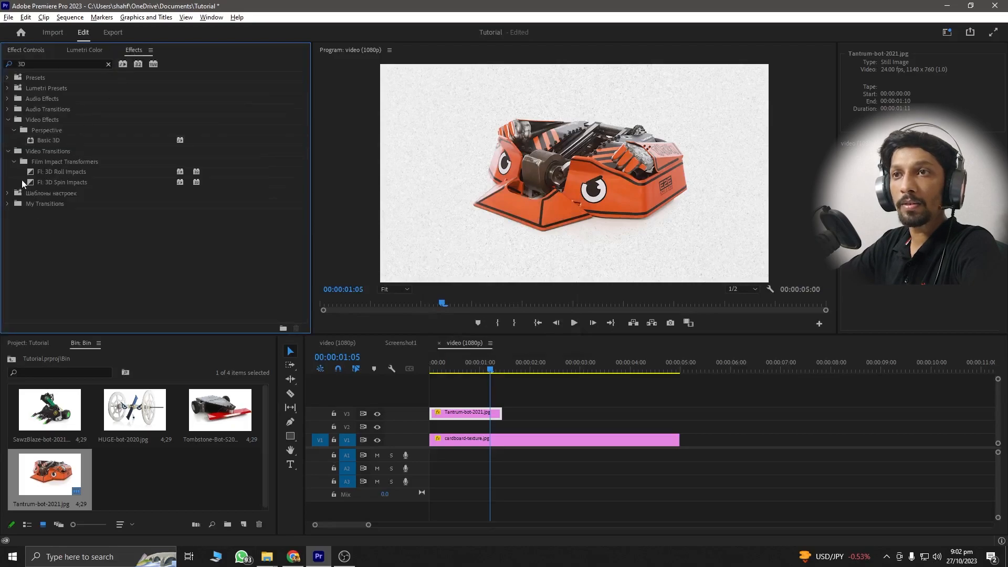
{"action": "left_click", "coordinate": [108, 64]}
{"action": "type", "text": "tutor"}
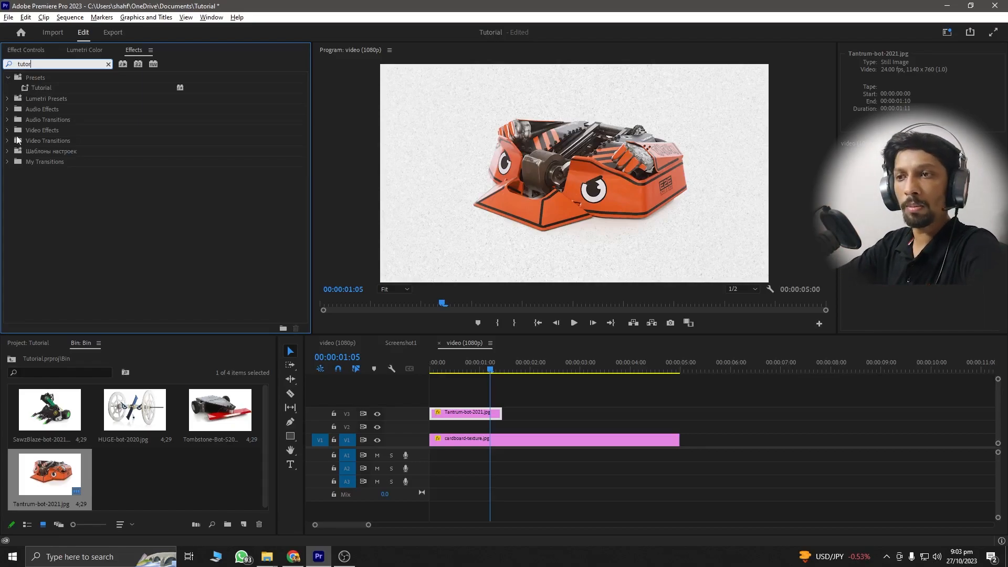
- Line up the Tombstone, HUGE and SawzBlaze images after the Tantrum clip on V3, each about one second long
{"action": "left_click_drag", "start_coordinate": [220, 412], "coordinate": [498, 416]}
{"action": "left_click_drag", "start_coordinate": [741, 412], "coordinate": [541, 413]}
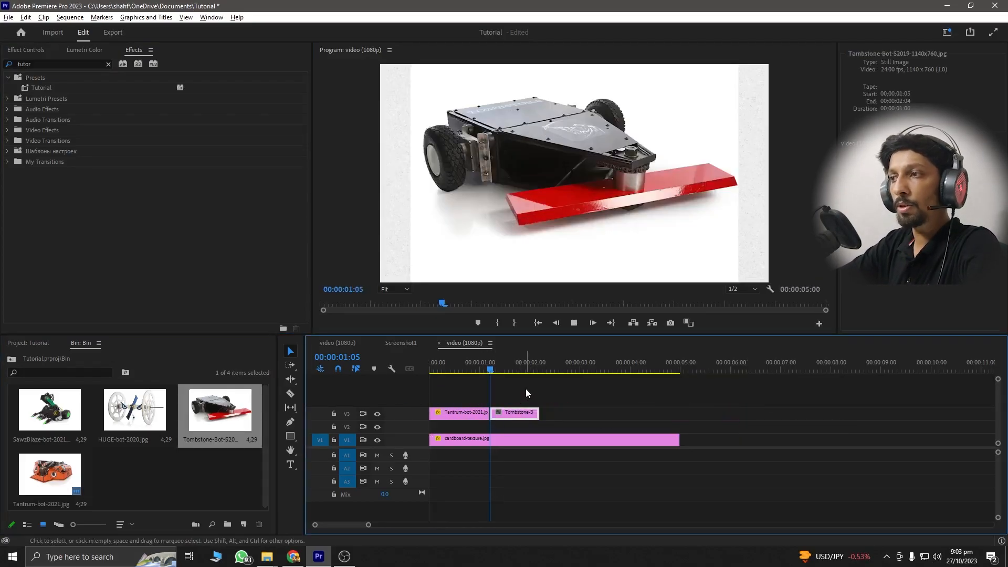
{"action": "left_click_drag", "start_coordinate": [135, 409], "coordinate": [543, 420]}
{"action": "left_click_drag", "start_coordinate": [789, 414], "coordinate": [600, 413]}
{"action": "left_click_drag", "start_coordinate": [50, 409], "coordinate": [663, 446]}
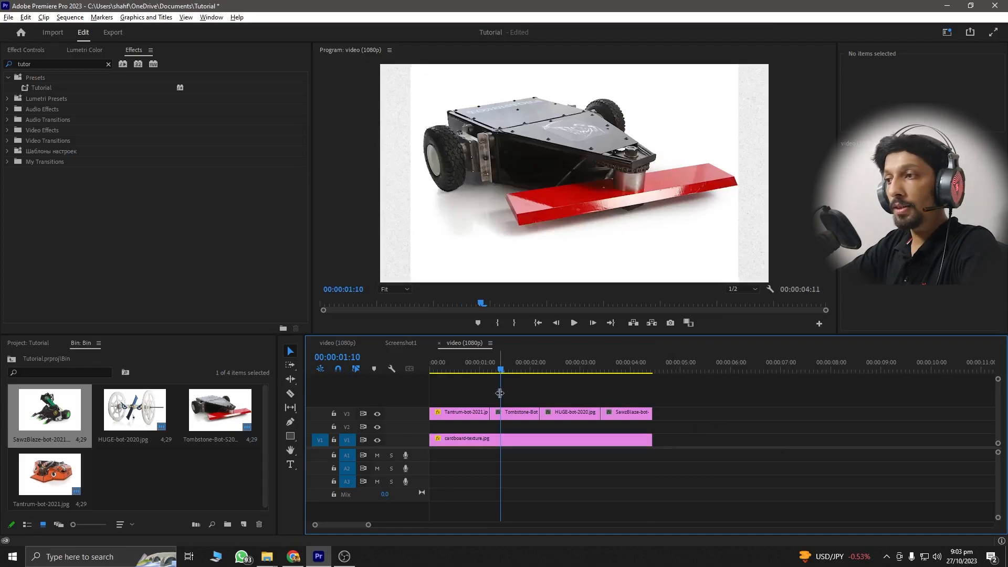
{"action": "left_click_drag", "start_coordinate": [503, 374], "coordinate": [607, 375]}
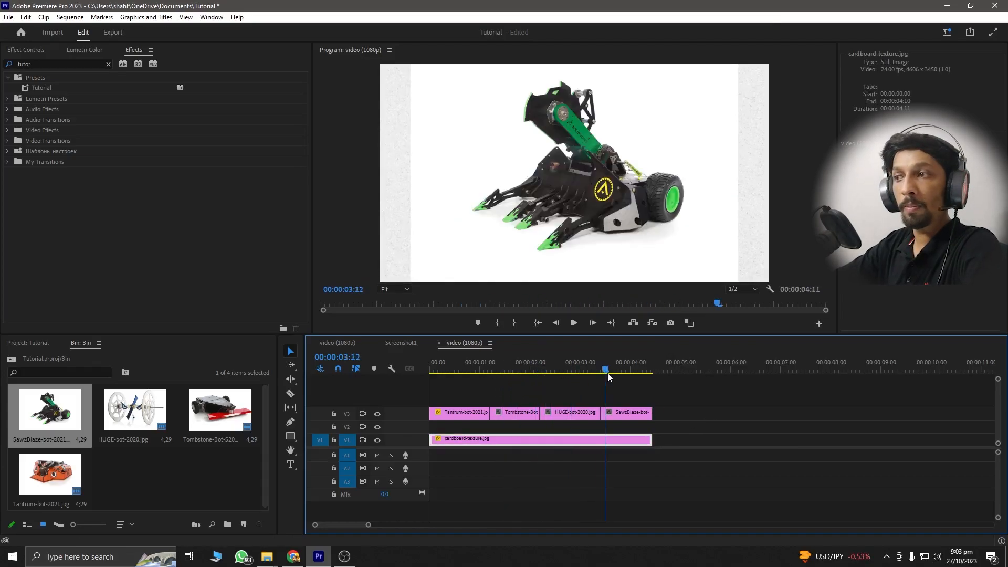
- Apply the Tutorial preset to the Tombstone, HUGE and SawzBlaze clips on V3 together and play the sequence from the start
{"action": "left_click_drag", "start_coordinate": [514, 403], "coordinate": [611, 413]}
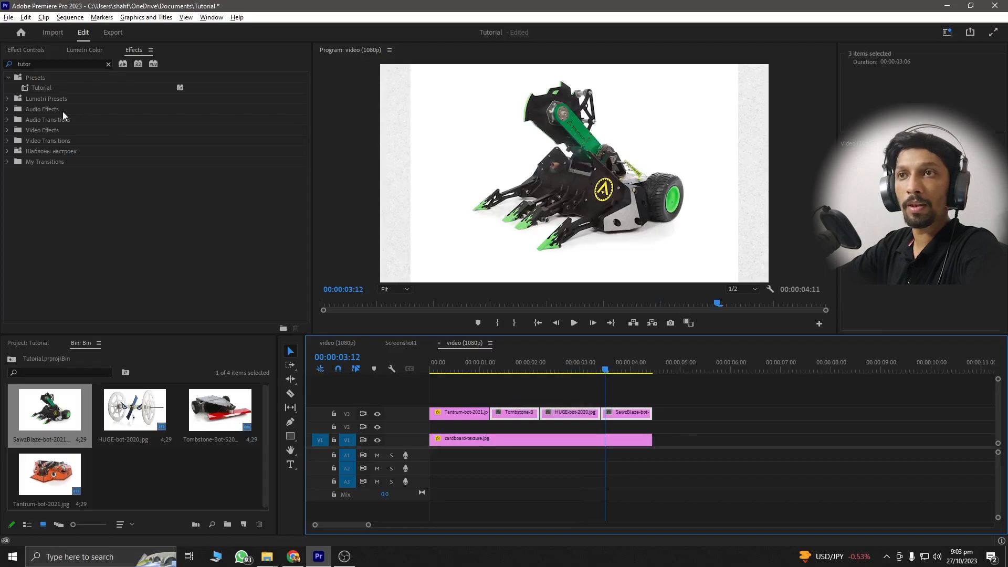
{"action": "left_click", "coordinate": [42, 88]}
{"action": "left_click_drag", "start_coordinate": [506, 405], "coordinate": [511, 415]}
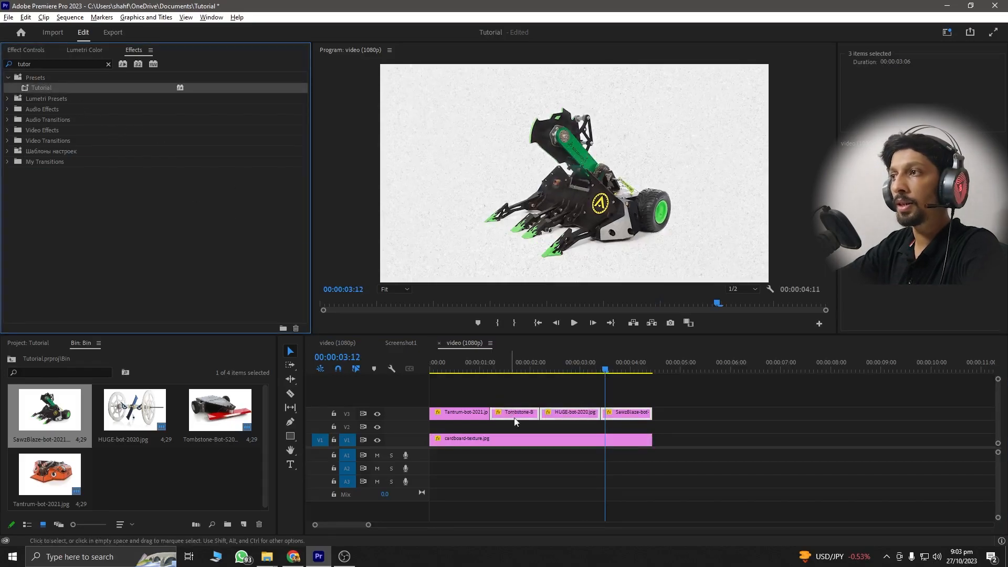
{"action": "left_click", "coordinate": [717, 431]}
{"action": "left_click_drag", "start_coordinate": [475, 370], "coordinate": [428, 370]}
{"action": "key", "text": "space"}
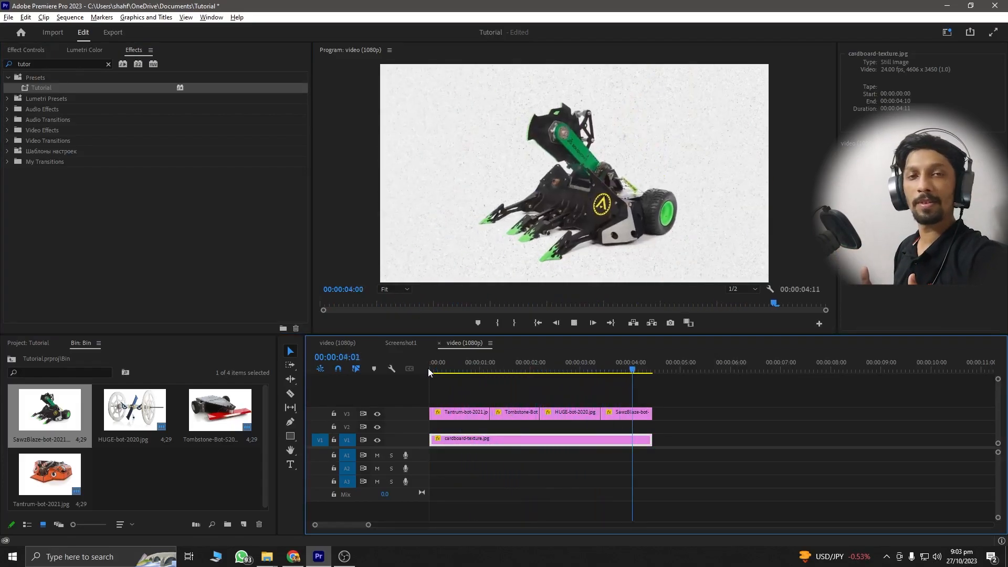
- Create an adjustment layer with the default settings and place it on V4 above the images, trimmed to end with the SawzBlaze clip
{"action": "left_click", "coordinate": [455, 396]}
{"action": "left_click", "coordinate": [244, 524]}
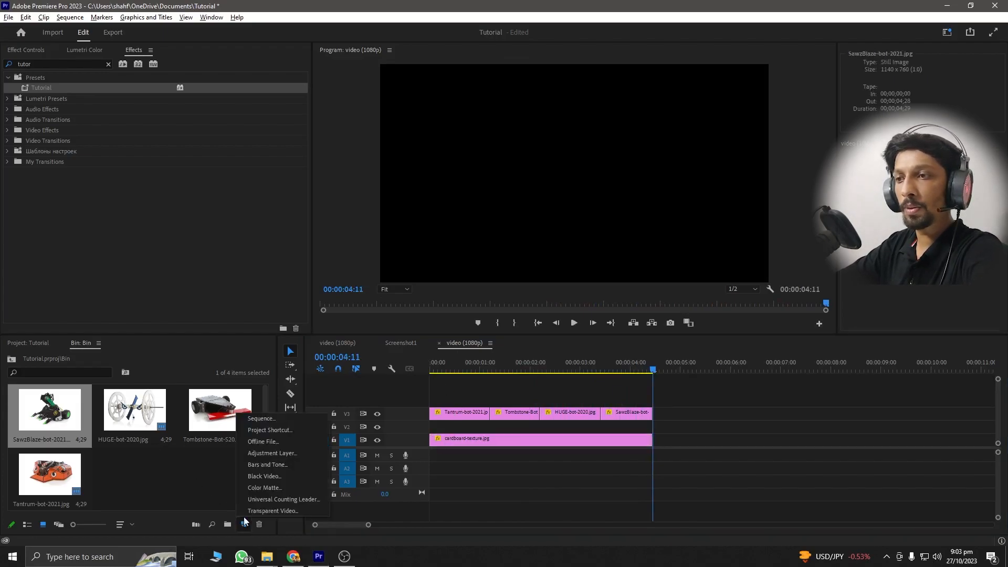
{"action": "left_click", "coordinate": [265, 454]}
{"action": "key", "text": "Return"}
{"action": "left_click_drag", "start_coordinate": [332, 427], "coordinate": [433, 400]}
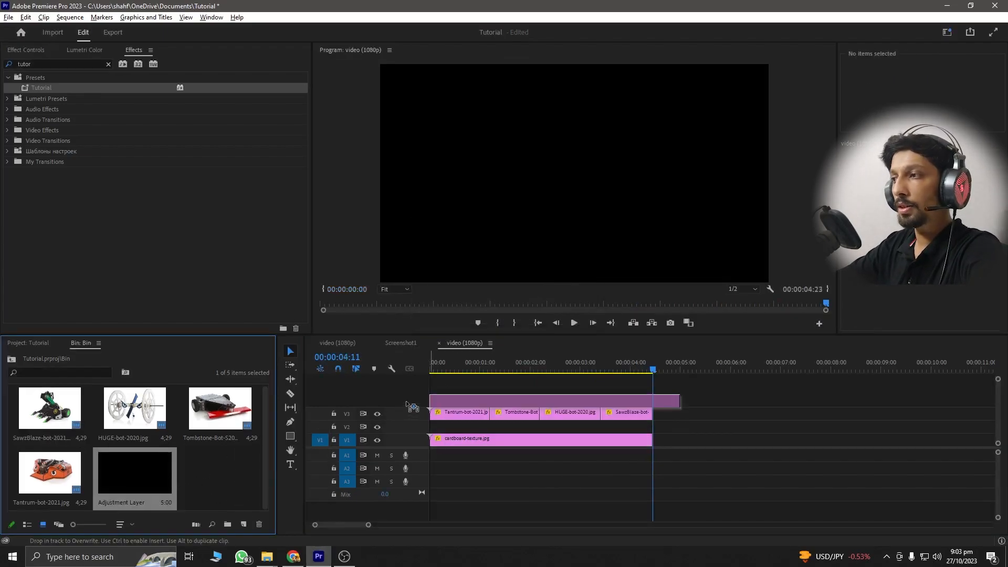
{"action": "left_click_drag", "start_coordinate": [679, 400], "coordinate": [652, 399]}
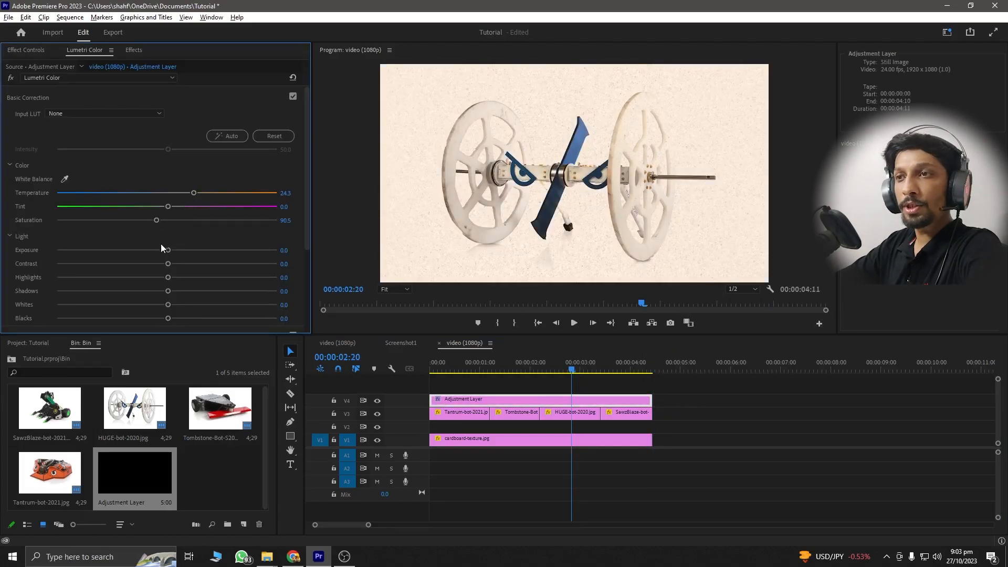
- Grade the adjustment layer in Lumetri Color with temperature about 24, saturation 90.5, exposure -0.4 and vignette amount about -1.3
{"action": "left_click_drag", "start_coordinate": [166, 249], "coordinate": [158, 252]}
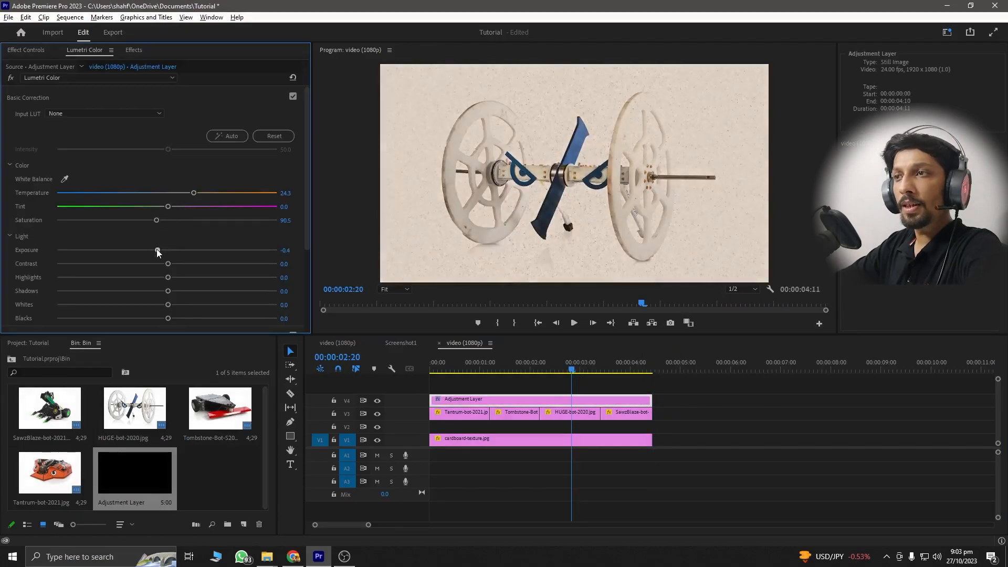
{"action": "left_click_drag", "start_coordinate": [306, 220], "coordinate": [307, 311]}
{"action": "left_click", "coordinate": [171, 299]}
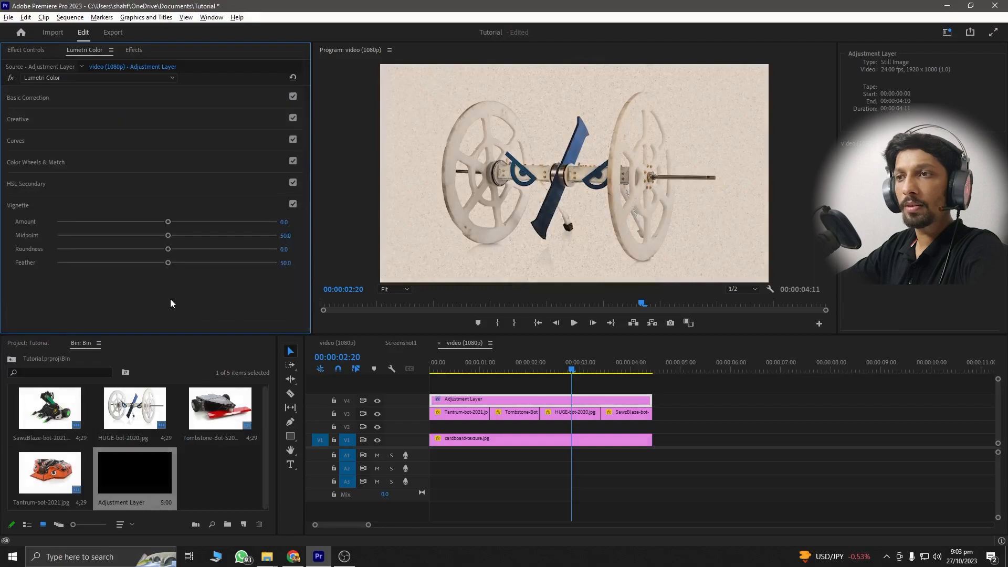
{"action": "left_click_drag", "start_coordinate": [131, 223], "coordinate": [117, 223]}
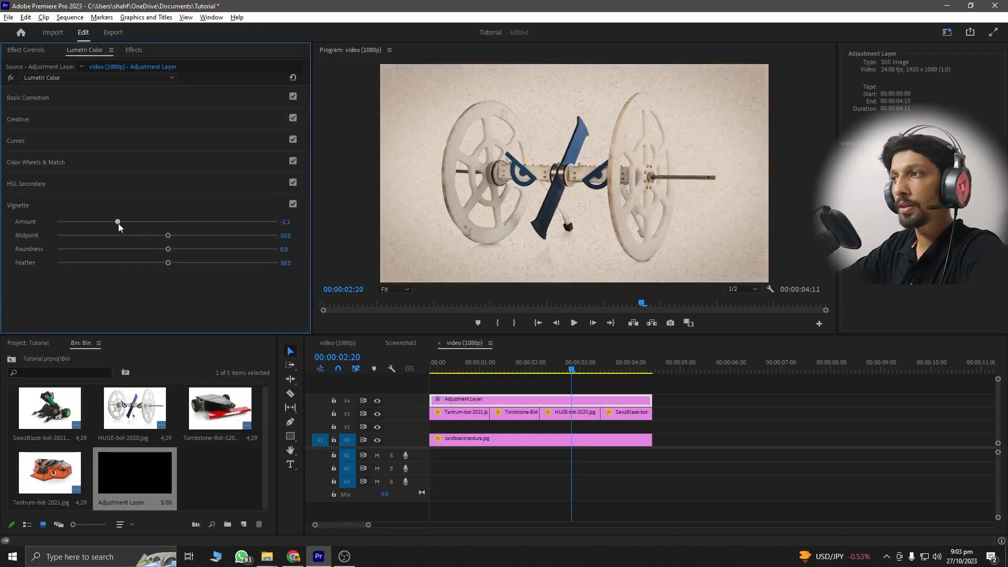
- Play the color-graded slideshow from the start of the sequence
{"action": "left_click", "coordinate": [450, 367]}
{"action": "left_click", "coordinate": [719, 412]}
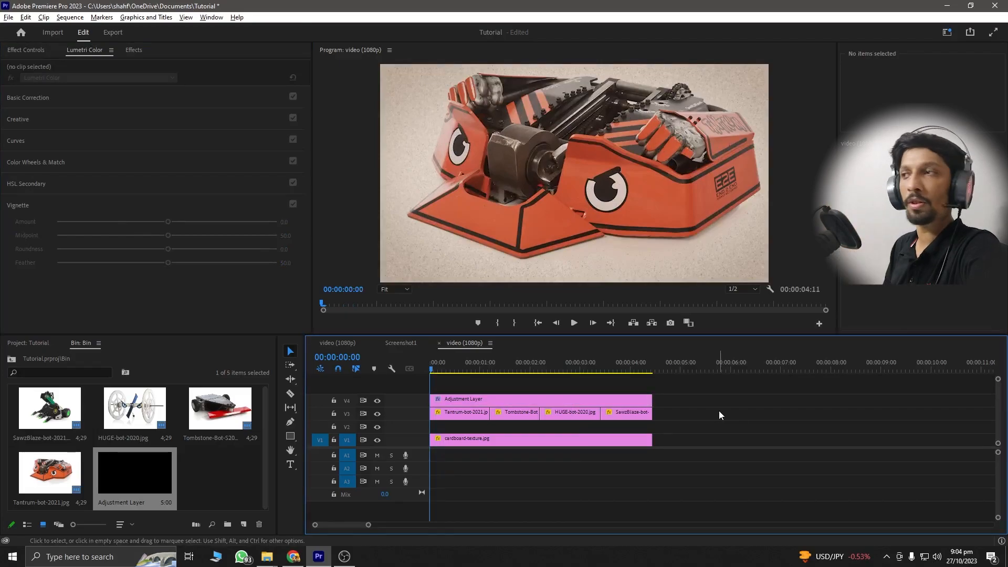
{"action": "key", "text": "space"}
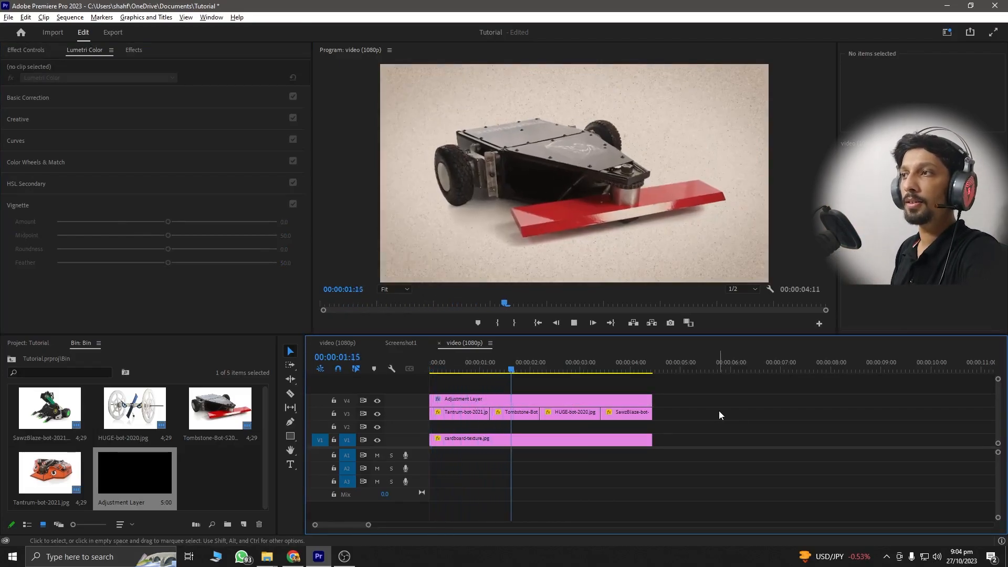